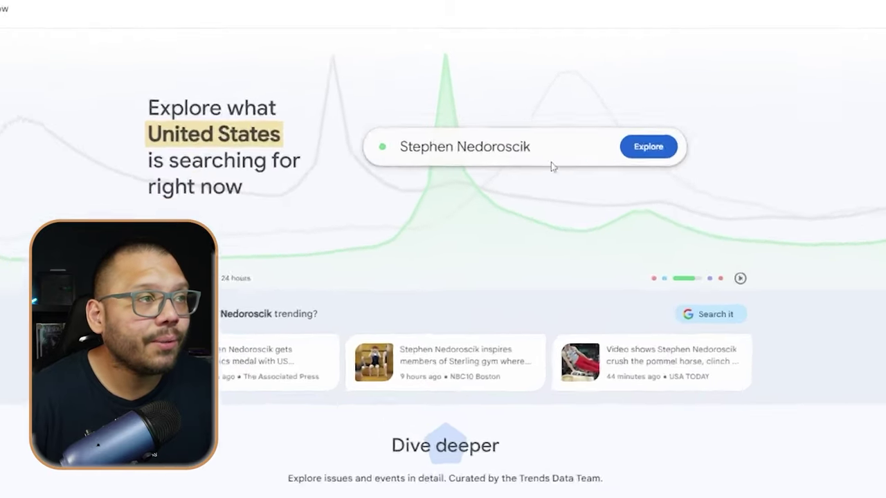
# Enter 'rose bear' as the Google Trends search term, fixing a typo along the way
pyautogui.click(558, 104)
pyautogui.click(552, 101)
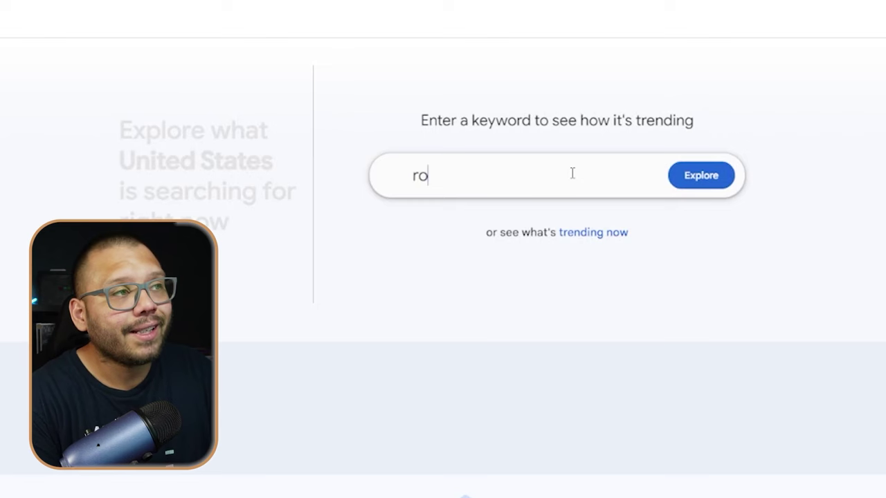
pyautogui.write('seb')
pyautogui.press('BackSpace')
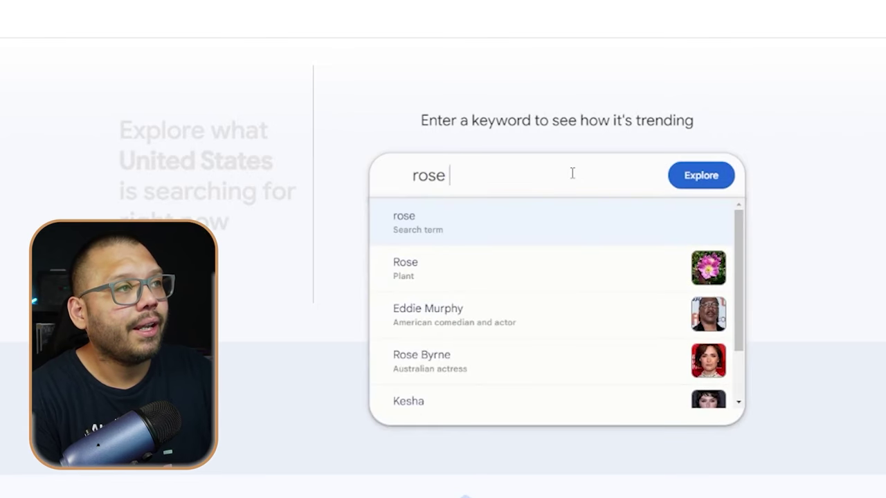
pyautogui.write('bear')
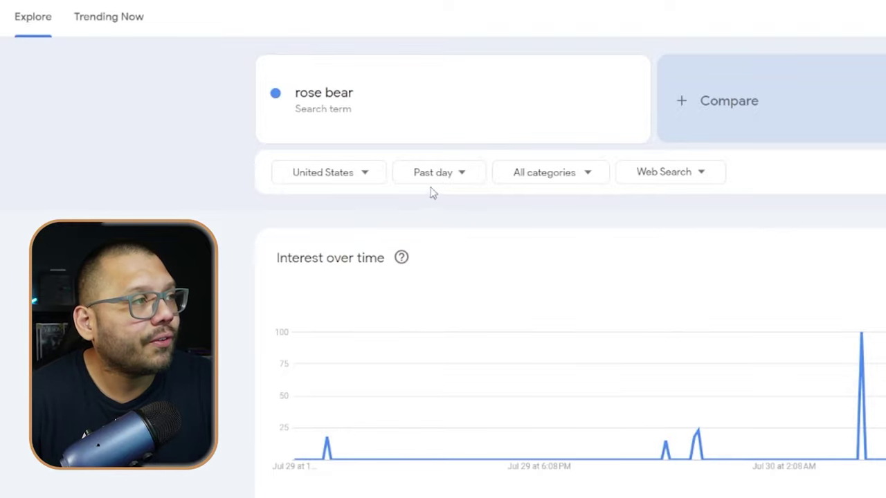
# Change the chart's time range from Past day to Past 5 years
pyautogui.click(437, 178)
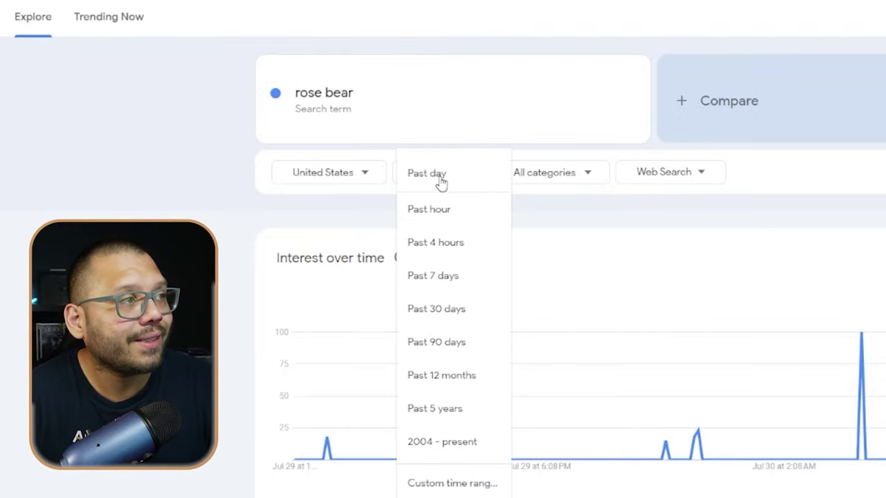
pyautogui.click(458, 411)
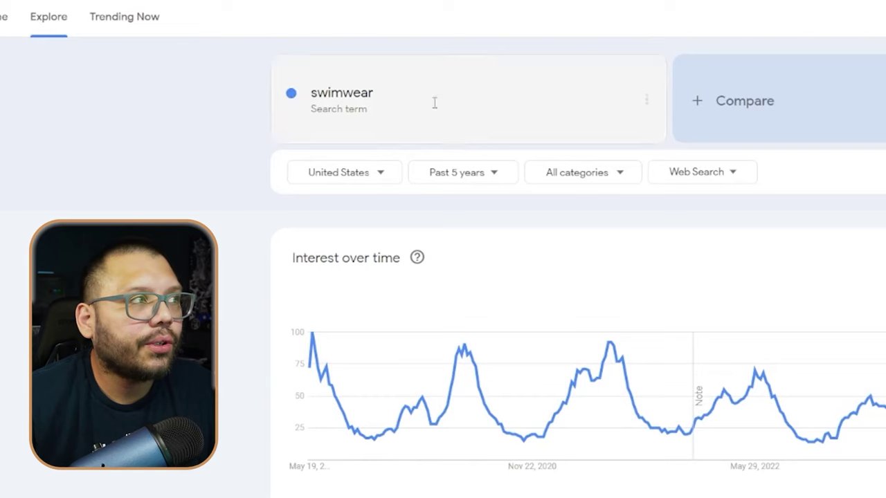
# Replace 'swimwear' with 'homegoods' as the search term
pyautogui.click(420, 83)
pyautogui.write('homegood')
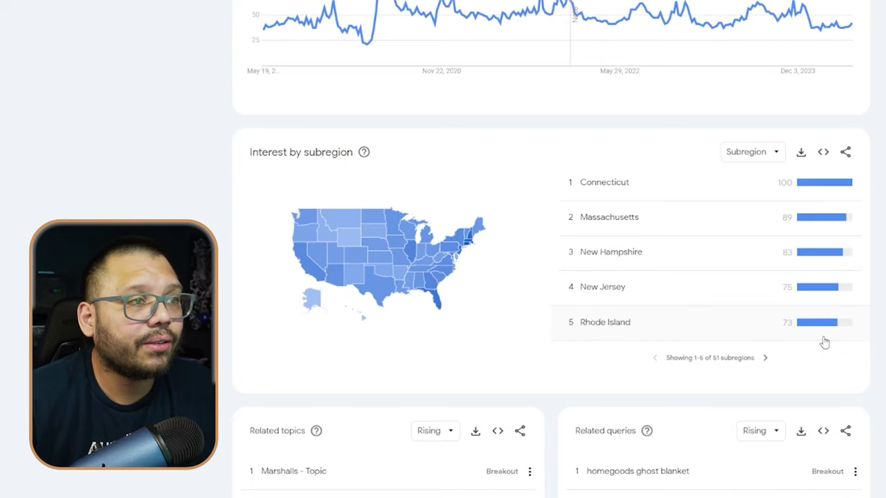
# Highlight rising related topics rows 1–5 for homegoods, Marshalls through Ross Dress for Less
pyautogui.scroll(-5, 242, 277)
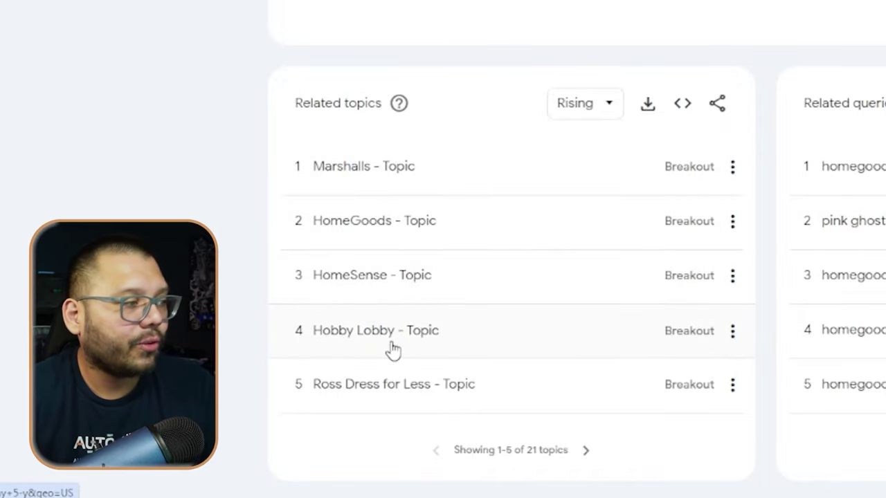
pyautogui.moveTo(217, 163); pyautogui.dragTo(160, 151)
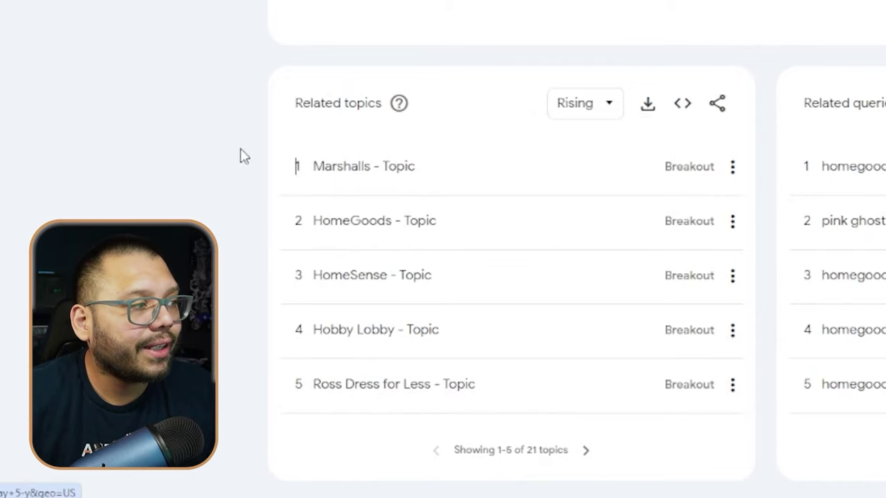
pyautogui.moveTo(243, 156); pyautogui.dragTo(420, 370)
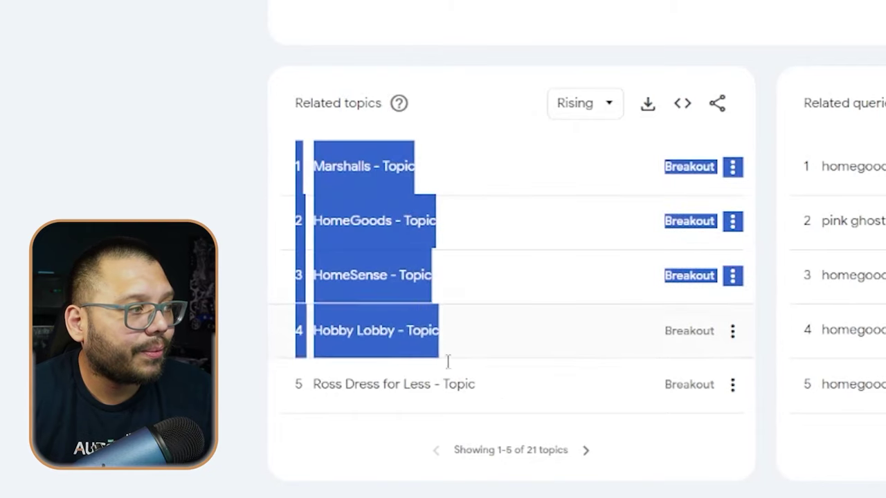
pyautogui.moveTo(448, 362); pyautogui.dragTo(518, 390)
pyautogui.click(263, 237)
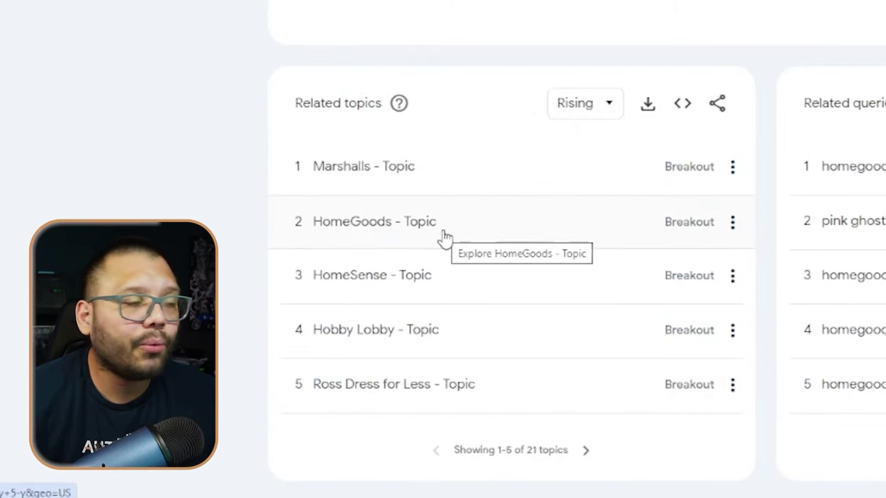
pyautogui.moveTo(233, 162); pyautogui.dragTo(520, 368)
pyautogui.click(83, 214)
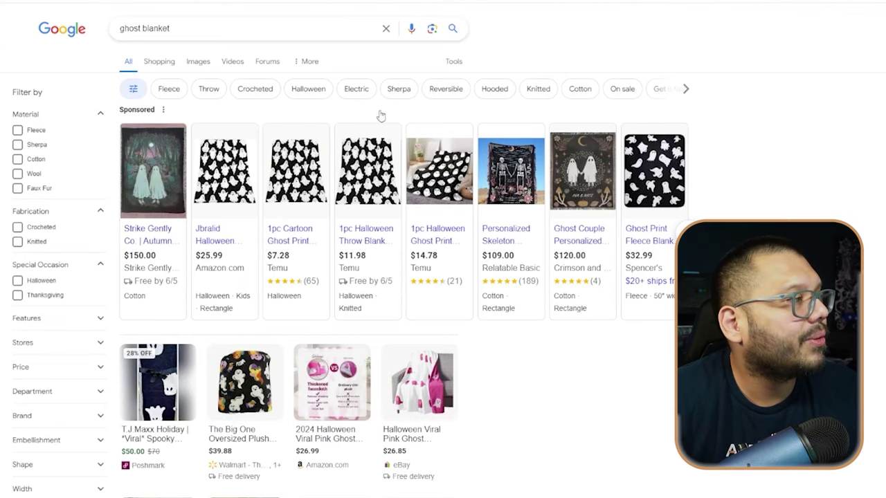
# Show the related search suggestions for 'ghost blanket'
pyautogui.click(339, 20)
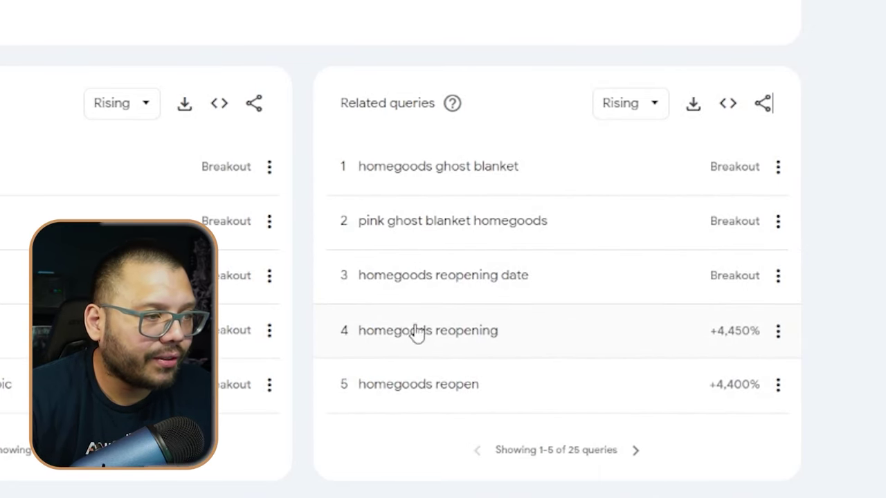
# Highlight the top rising ghost blanket related queries, then clear the highlight
pyautogui.moveTo(350, 102); pyautogui.dragTo(581, 199)
pyautogui.click(618, 248)
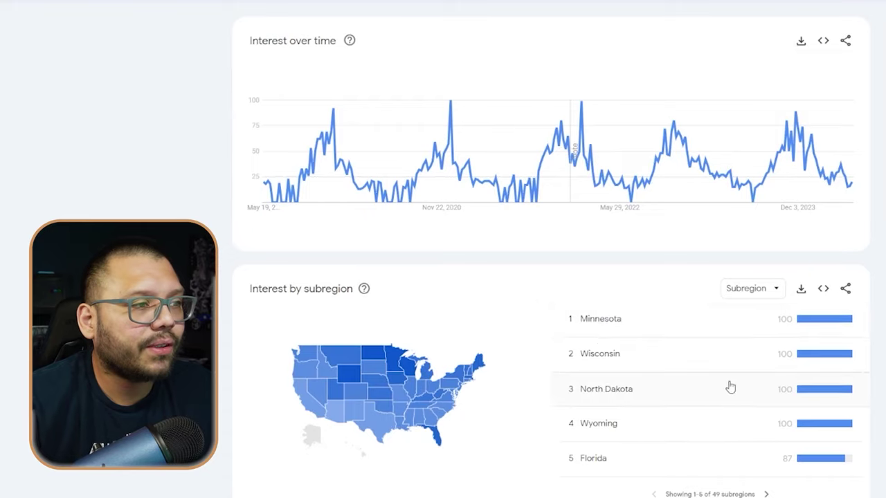
# Highlight the winter products rising related topics, then clear the highlight
pyautogui.scroll(-5, 728, 385)
pyautogui.moveTo(259, 305); pyautogui.dragTo(870, 206)
pyautogui.scroll(-2, 569, 265)
pyautogui.click(851, 199)
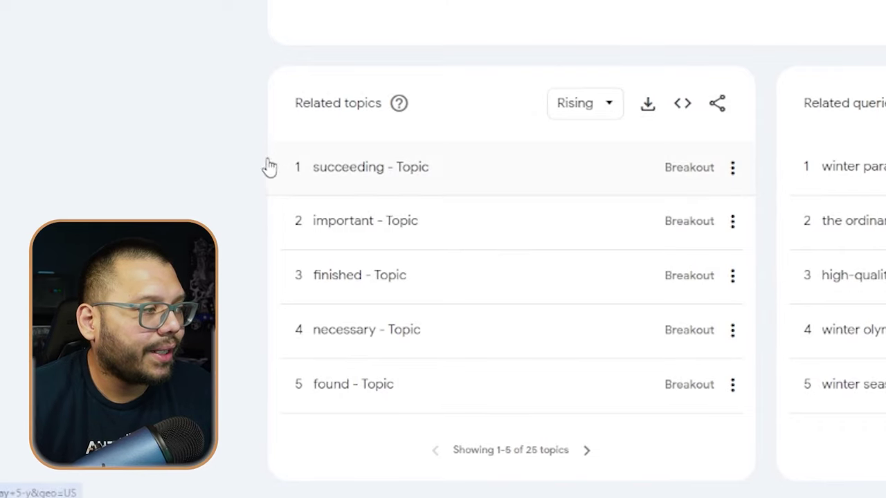
# Mark the top rising related topics for winter products, then clear the selection
pyautogui.moveTo(269, 167); pyautogui.dragTo(391, 363)
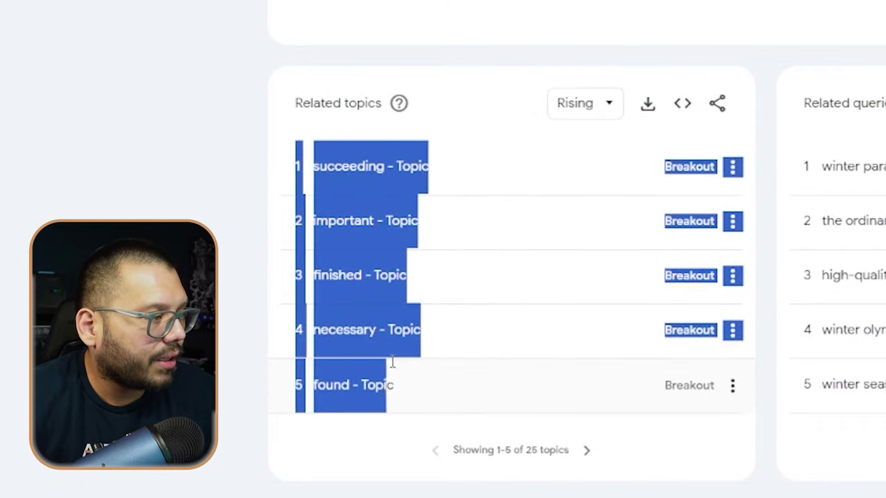
pyautogui.click(546, 386)
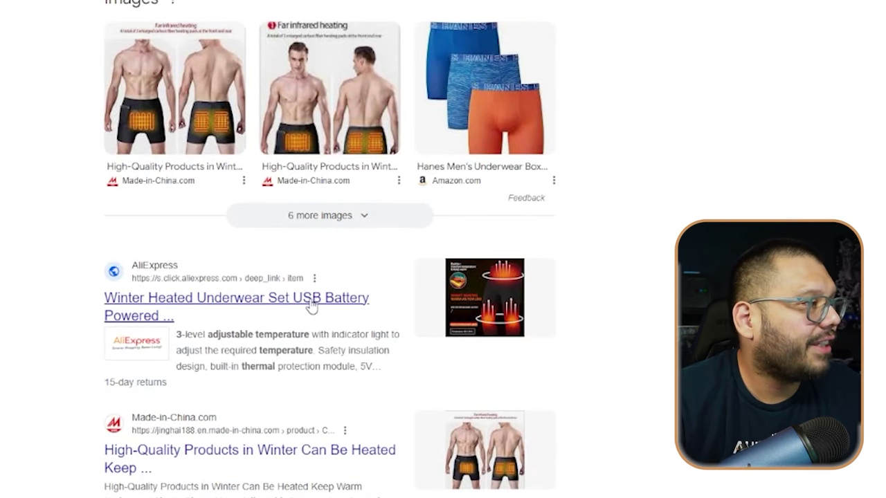
pyautogui.click(338, 303)
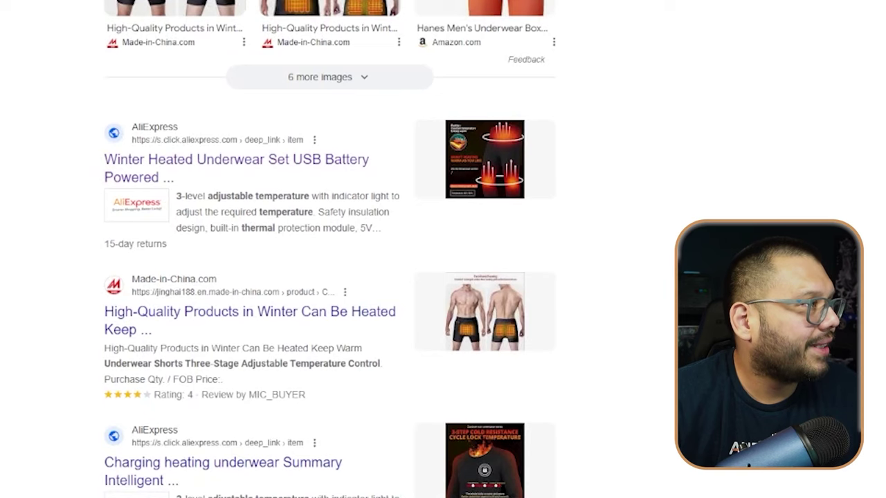
pyautogui.scroll(-3, 443, 277)
pyautogui.scroll(-2, 602, 337)
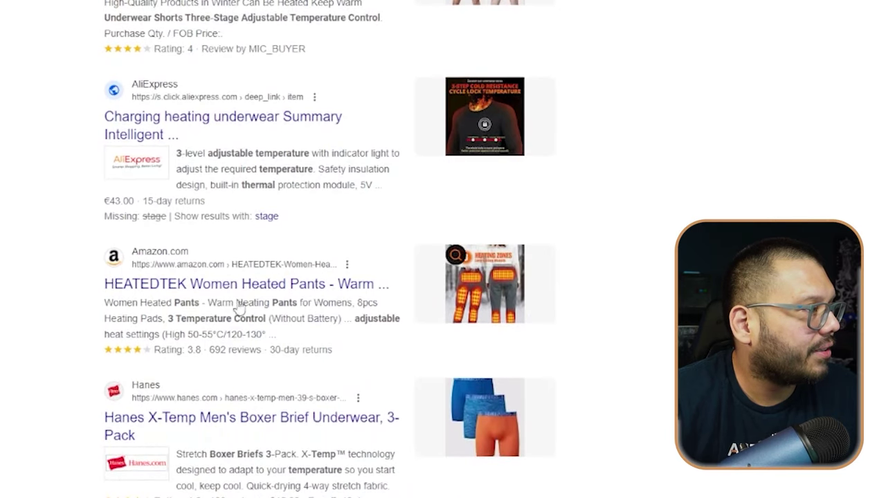
pyautogui.scroll(3, 617, 389)
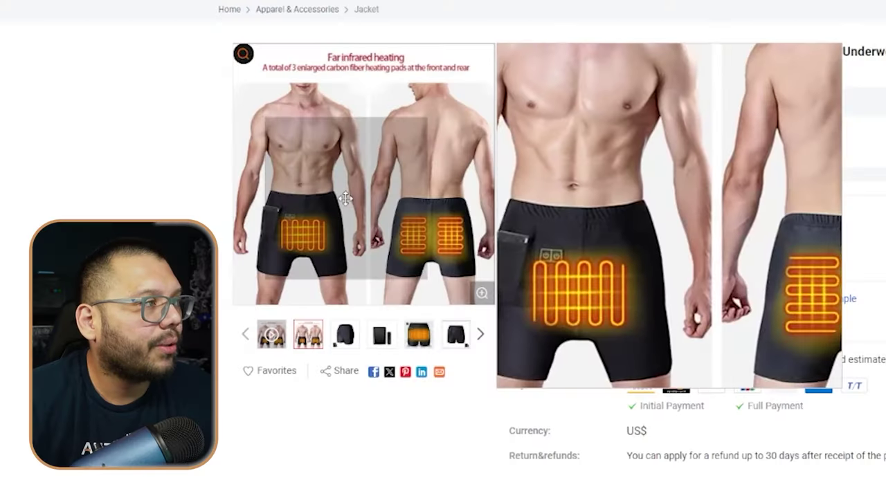
# Run a Google Lens search on the heated shorts photo and browse the matching listings
pyautogui.rightClick(347, 200)
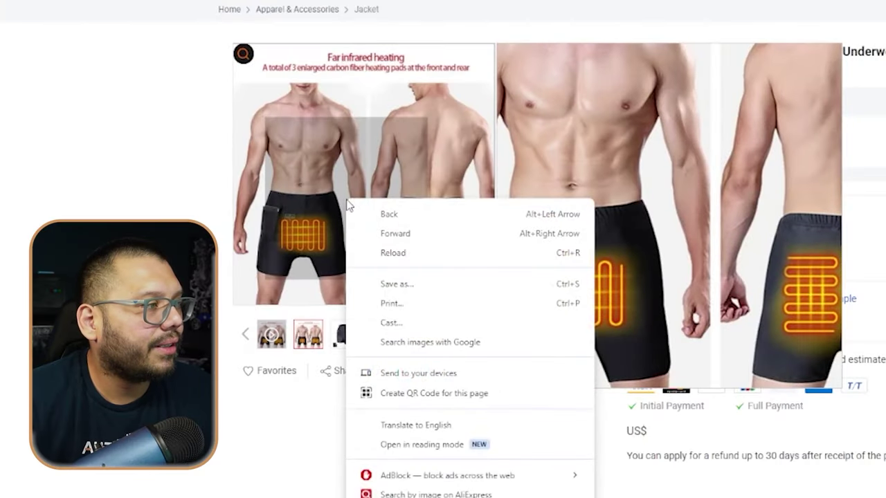
pyautogui.click(433, 342)
pyautogui.moveTo(224, 37); pyautogui.dragTo(503, 307)
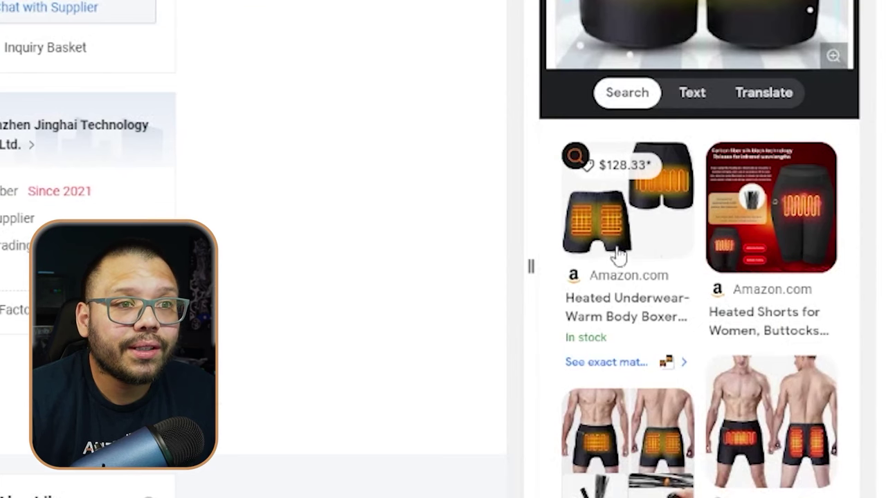
pyautogui.scroll(-5, 633, 272)
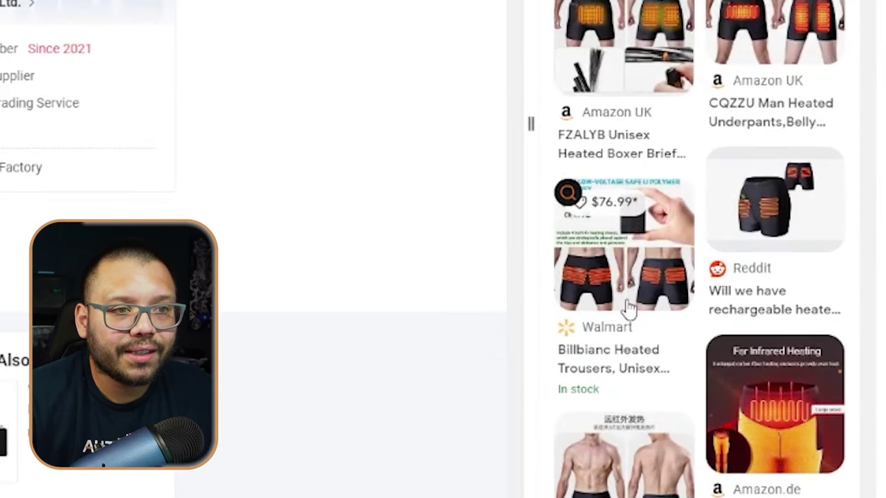
pyautogui.scroll(2, 635, 403)
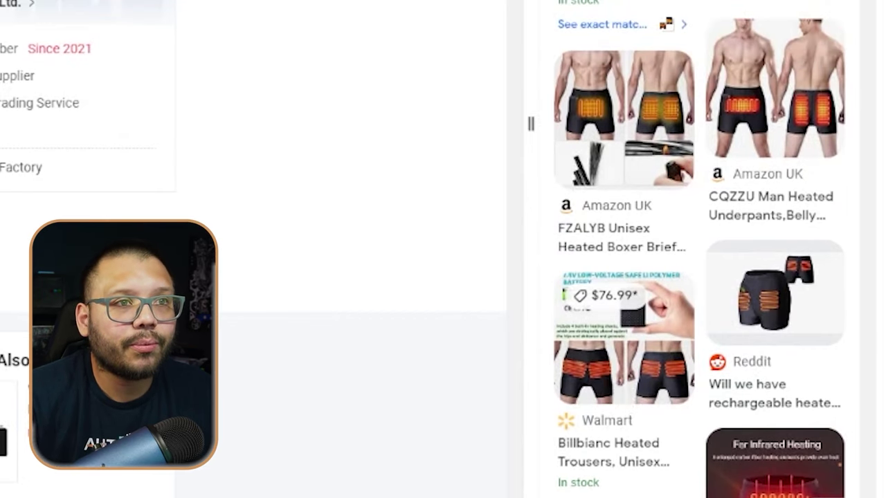
pyautogui.scroll(-8, 710, 200)
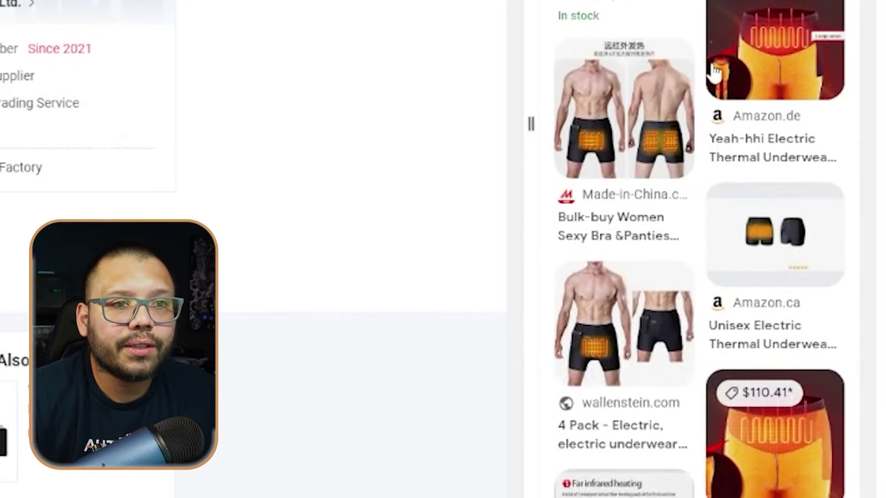
pyautogui.scroll(4, 796, 104)
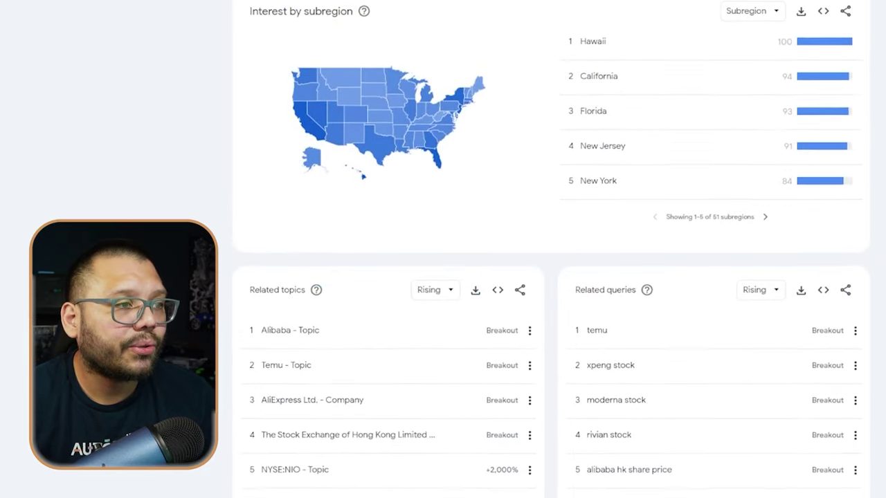
# Highlight the Temu, AliExpress Ltd. and Hong Kong stock exchange rising topics one by one
pyautogui.scroll(-1, 551, 249)
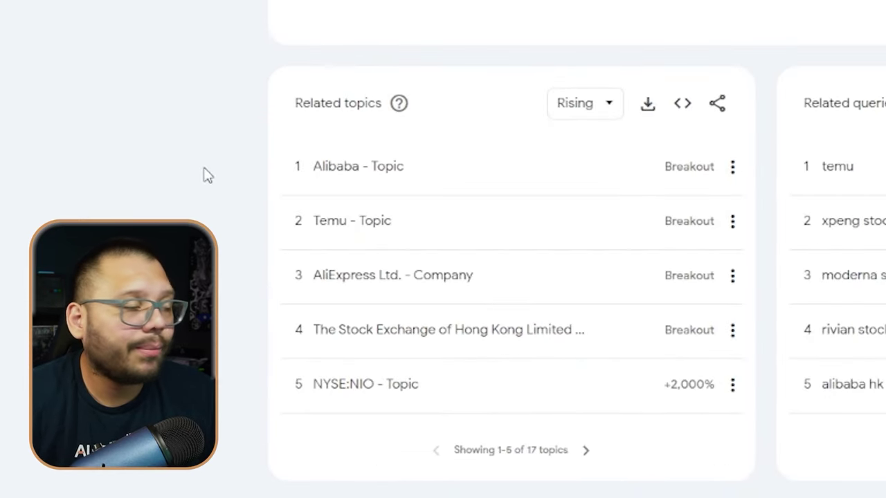
pyautogui.moveTo(218, 239); pyautogui.dragTo(428, 218)
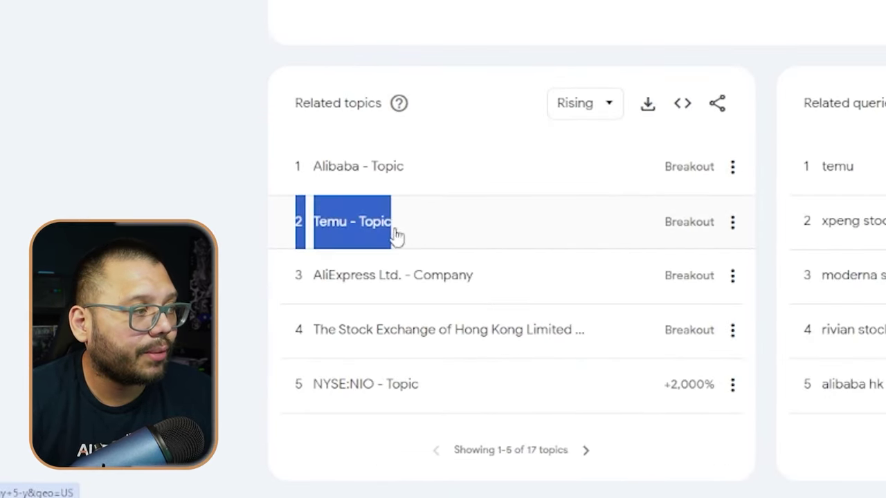
pyautogui.click(296, 274)
pyautogui.moveTo(331, 291); pyautogui.dragTo(393, 291)
pyautogui.moveTo(296, 330); pyautogui.dragTo(602, 337)
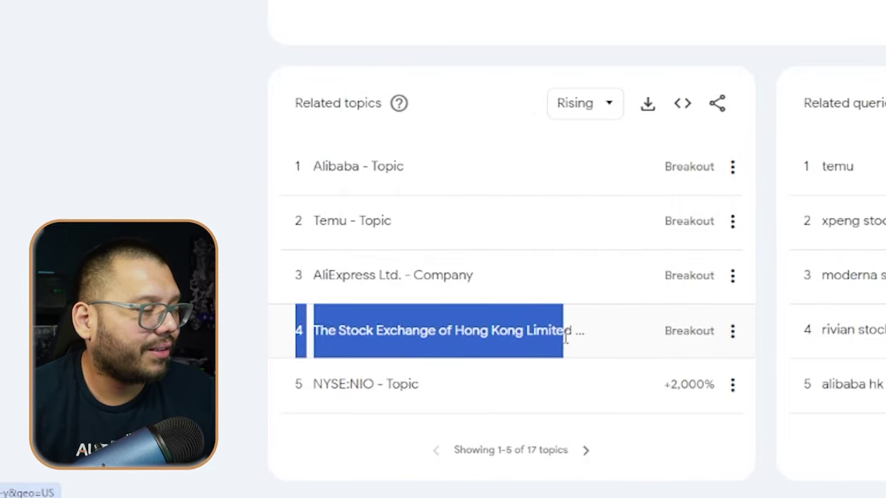
pyautogui.click(297, 330)
# Highlight NYSE:NIO, then rows 4–5 together, then the Temu and AliExpress rows
pyautogui.moveTo(296, 383); pyautogui.dragTo(450, 397)
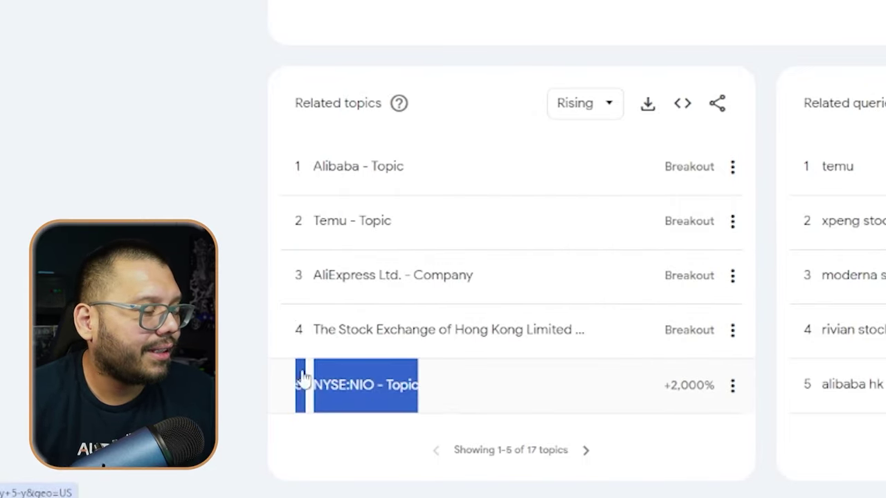
pyautogui.click(250, 322)
pyautogui.moveTo(297, 341); pyautogui.dragTo(465, 392)
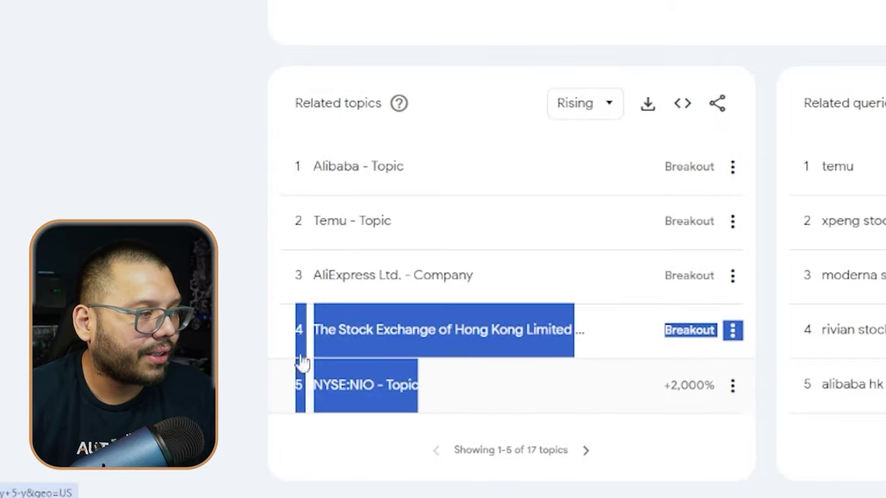
pyautogui.click(296, 329)
pyautogui.moveTo(304, 239); pyautogui.dragTo(554, 276)
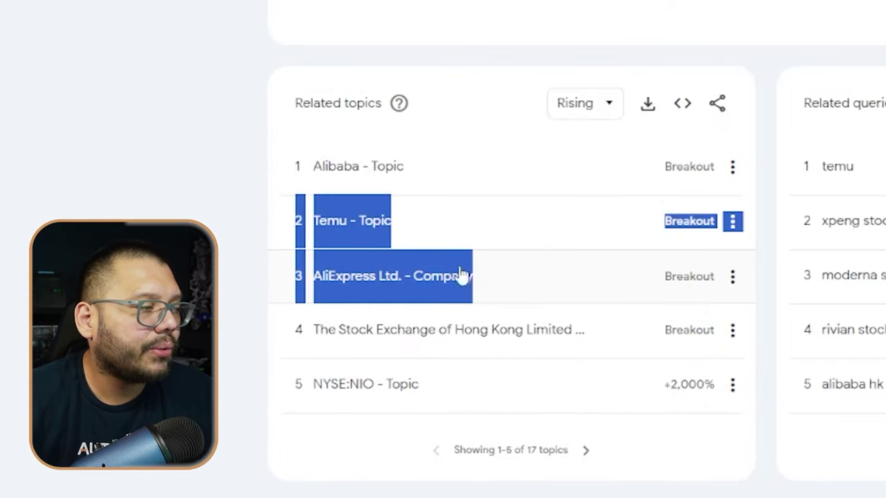
# Highlight the temu breakout query, then the AliExpress and Temu topic rows again
pyautogui.moveTo(805, 166); pyautogui.dragTo(476, 180)
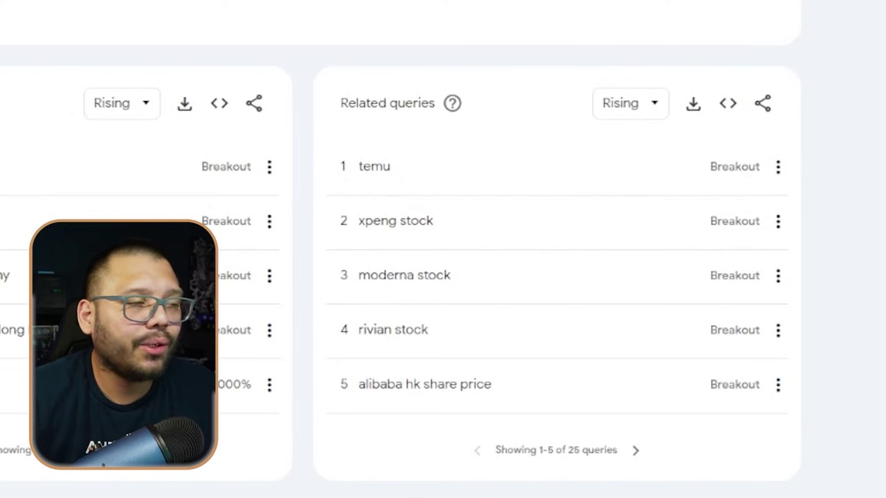
pyautogui.moveTo(290, 275); pyautogui.dragTo(587, 278)
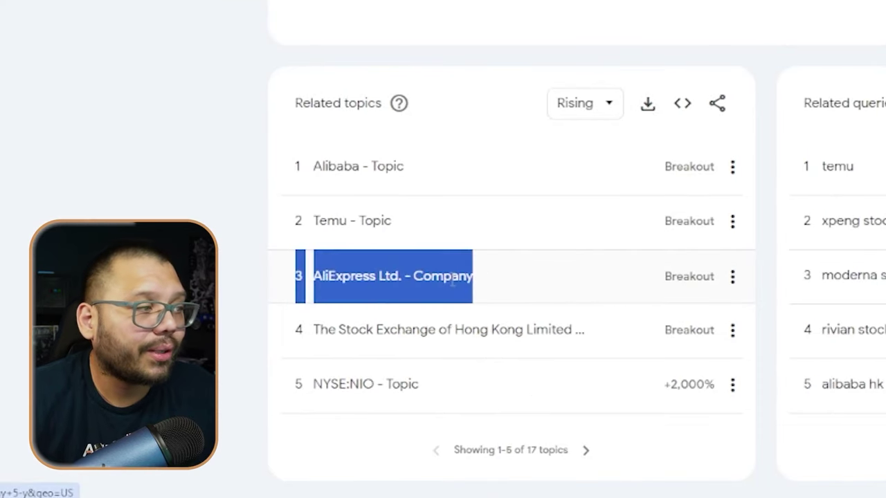
pyautogui.moveTo(292, 220); pyautogui.dragTo(735, 222)
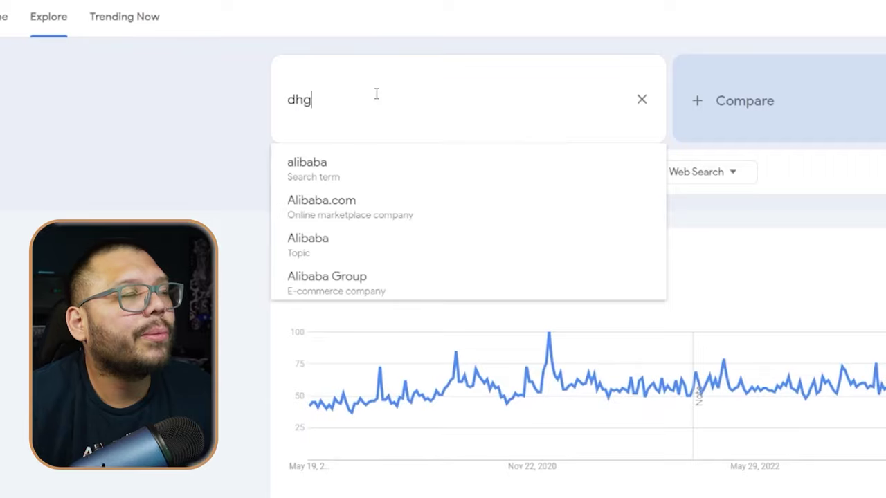
# Search for dhgate and point out the DH Gate topic in the related results
pyautogui.write('ate')
pyautogui.press('Return')
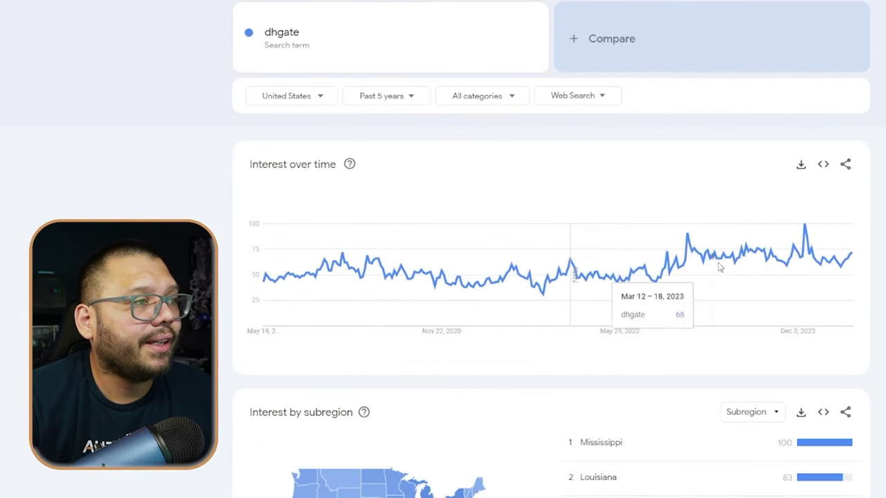
pyautogui.scroll(-4, 551, 249)
pyautogui.scroll(-3, 551, 277)
pyautogui.moveTo(249, 460); pyautogui.dragTo(393, 462)
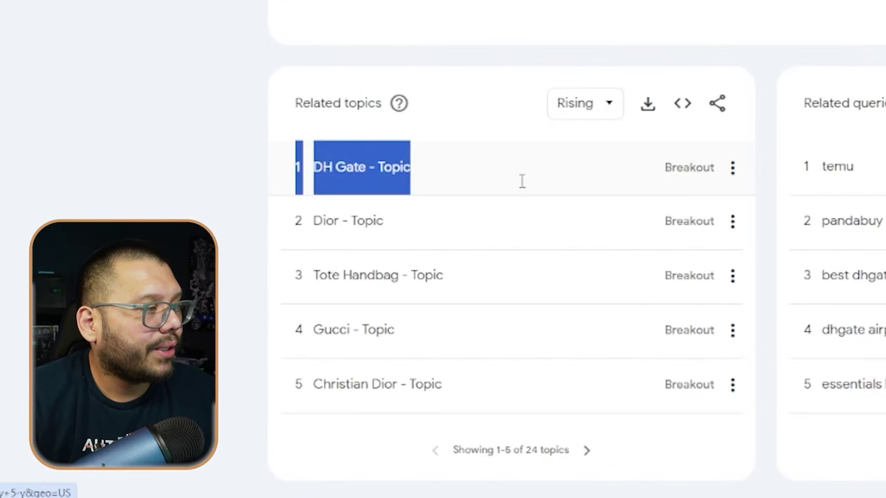
pyautogui.click(91, 463)
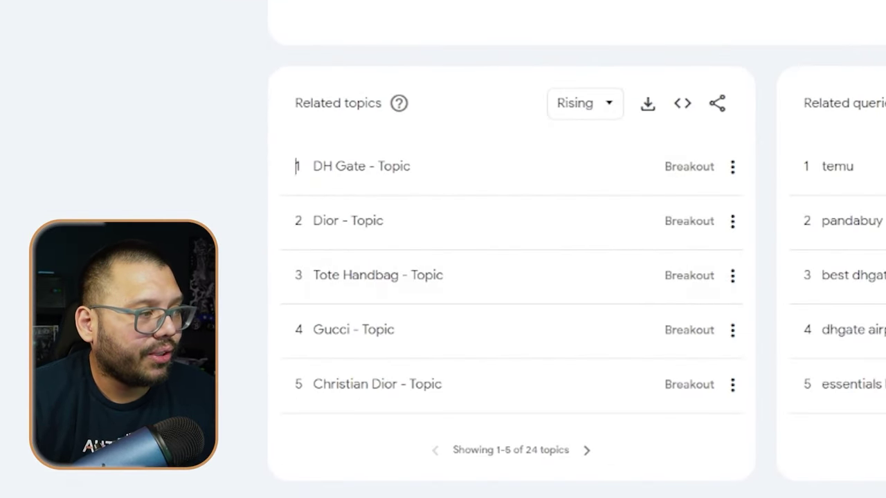
# Point out the Dior and Tote Handbag related topics
pyautogui.moveTo(296, 220); pyautogui.dragTo(451, 247)
pyautogui.click(294, 220)
pyautogui.moveTo(295, 275); pyautogui.dragTo(357, 294)
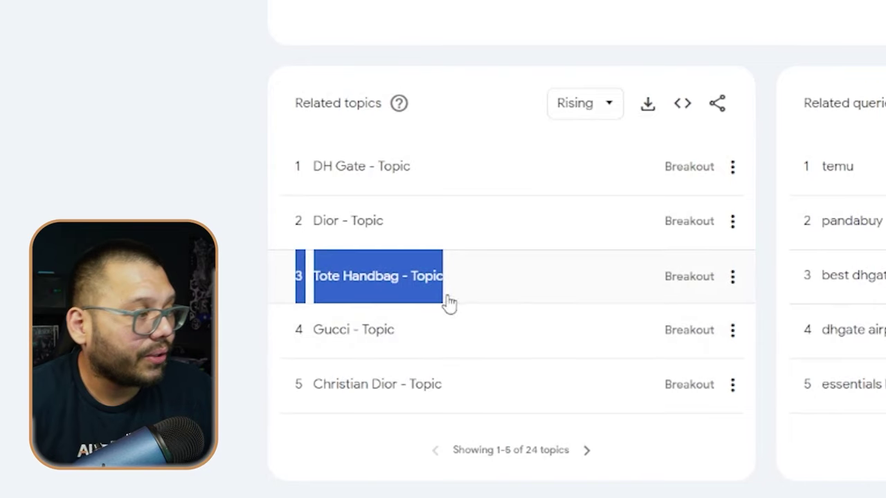
pyautogui.moveTo(296, 275); pyautogui.dragTo(446, 277)
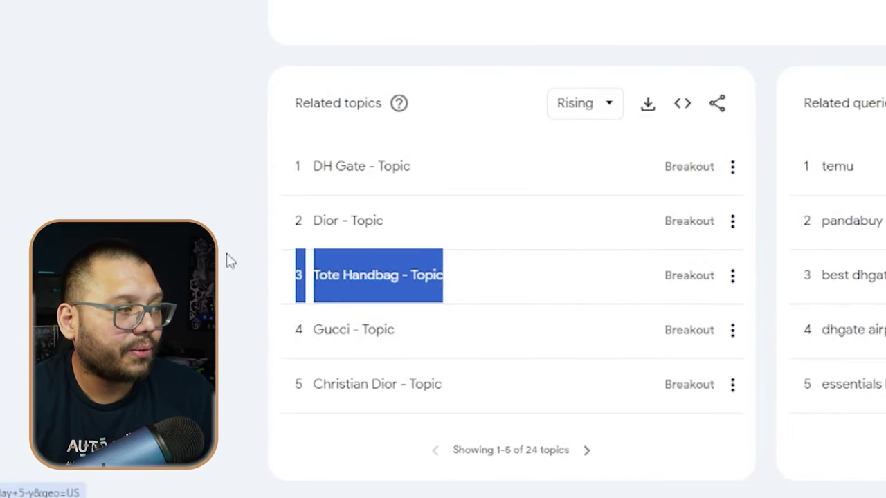
pyautogui.click(228, 286)
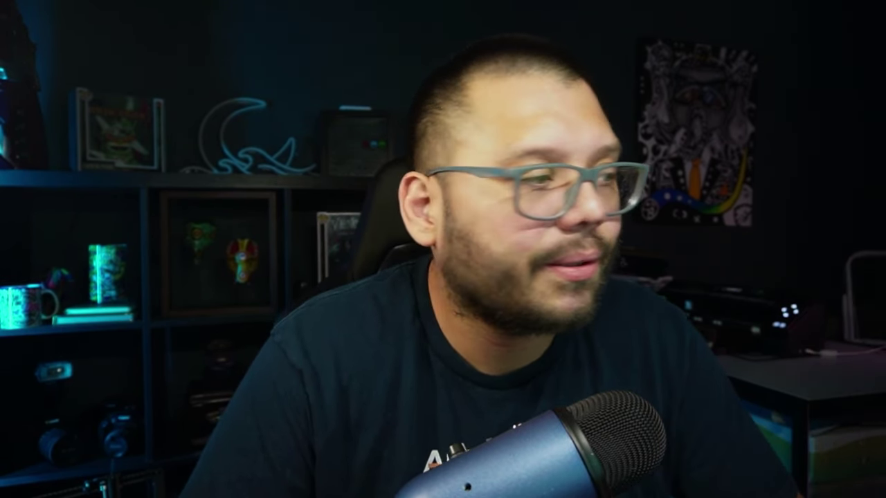
# Highlight the rising queries temu, pandabuy and the essentials hoodie breakout
pyautogui.moveTo(336, 167); pyautogui.dragTo(558, 172)
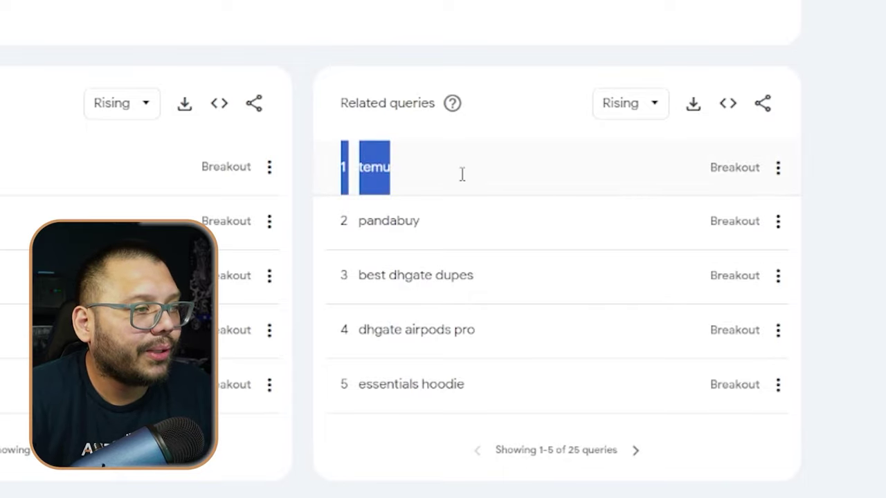
pyautogui.moveTo(463, 174); pyautogui.dragTo(460, 222)
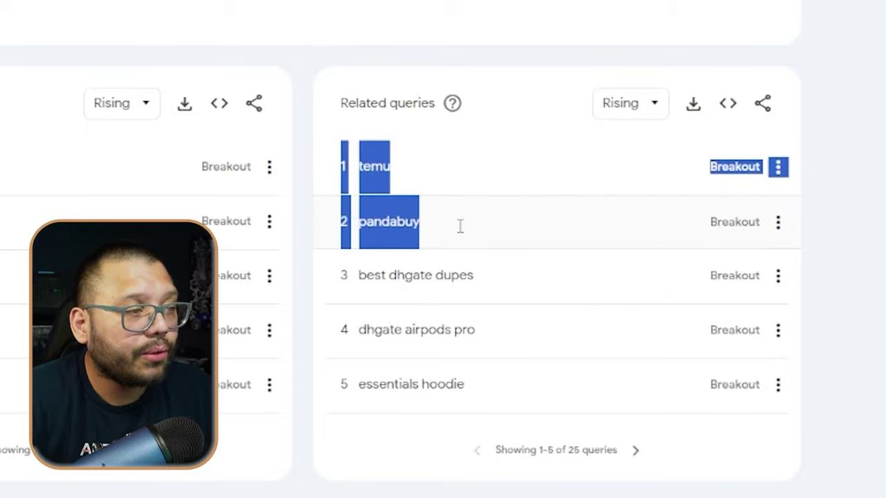
pyautogui.click(370, 230)
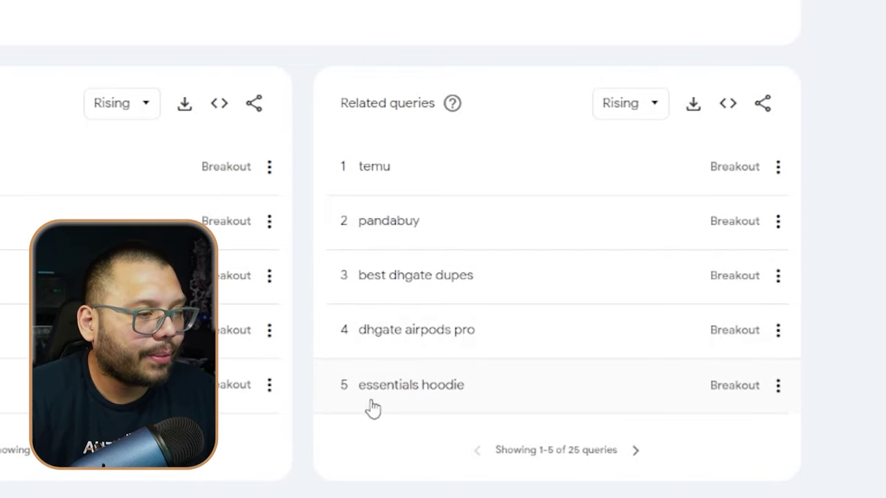
pyautogui.moveTo(342, 384); pyautogui.dragTo(441, 383)
pyautogui.click(699, 401)
pyautogui.moveTo(342, 384); pyautogui.dragTo(465, 384)
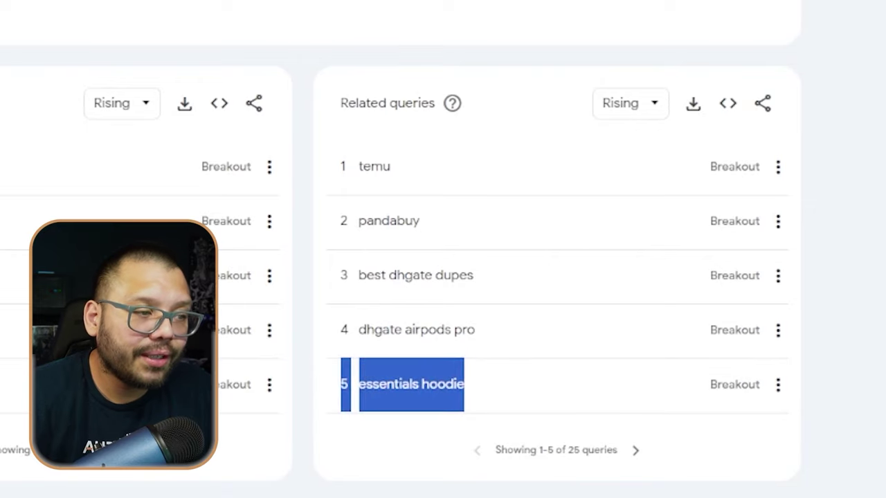
pyautogui.click(344, 329)
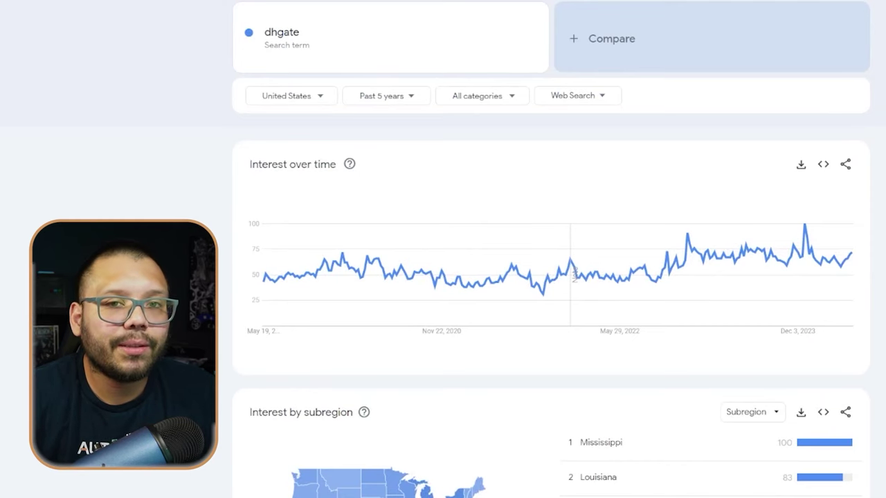
pyautogui.scroll(-4, 573, 277)
pyautogui.scroll(-3, 339, 401)
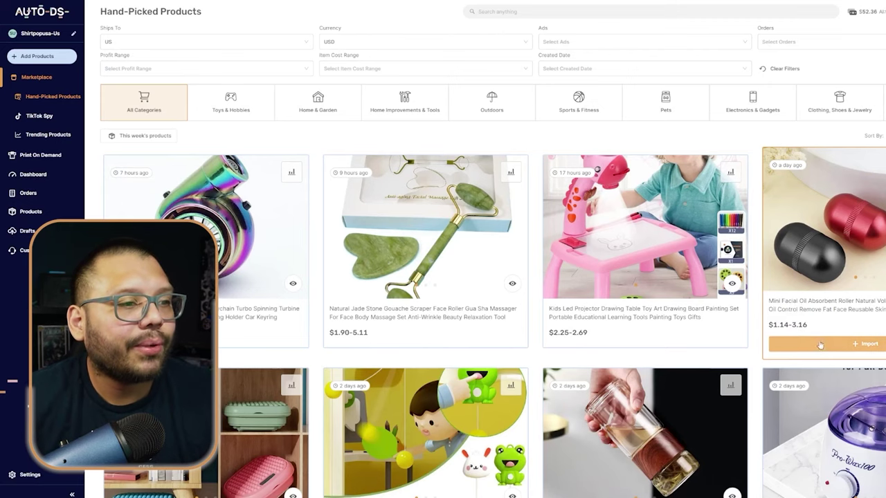
# Open the Kids LED Projector Drawing Table card from the Hand-Picked Products grid
pyautogui.scroll(-5, 823, 340)
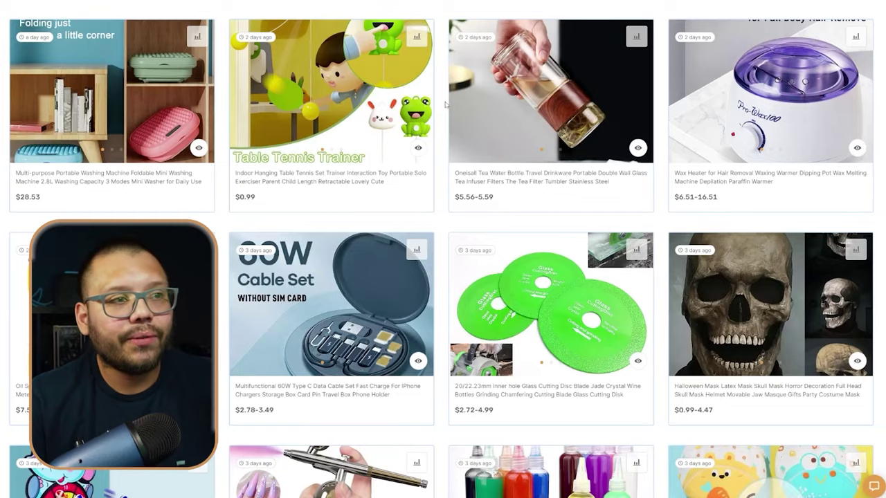
pyautogui.scroll(-3, 443, 249)
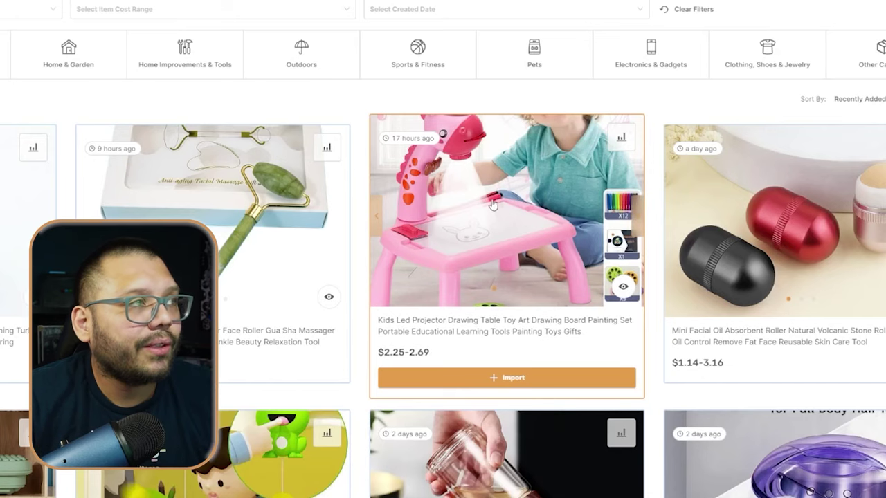
pyautogui.click(492, 203)
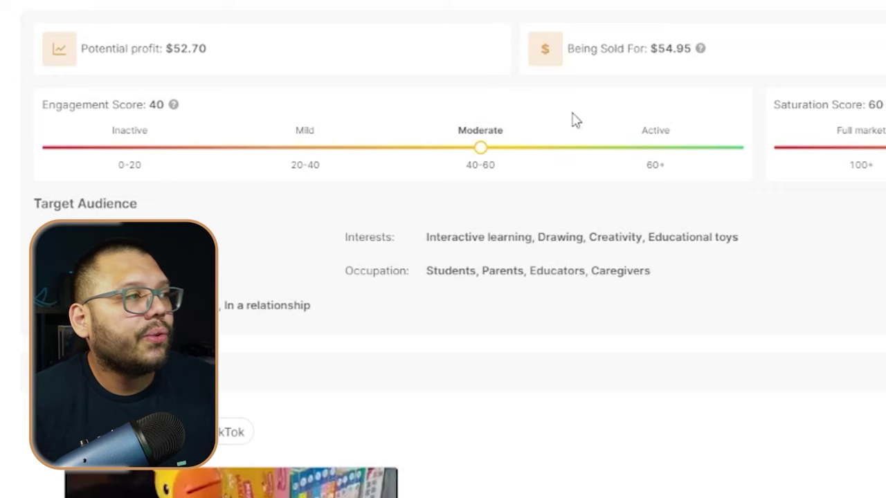
pyautogui.doubleClick(460, 133)
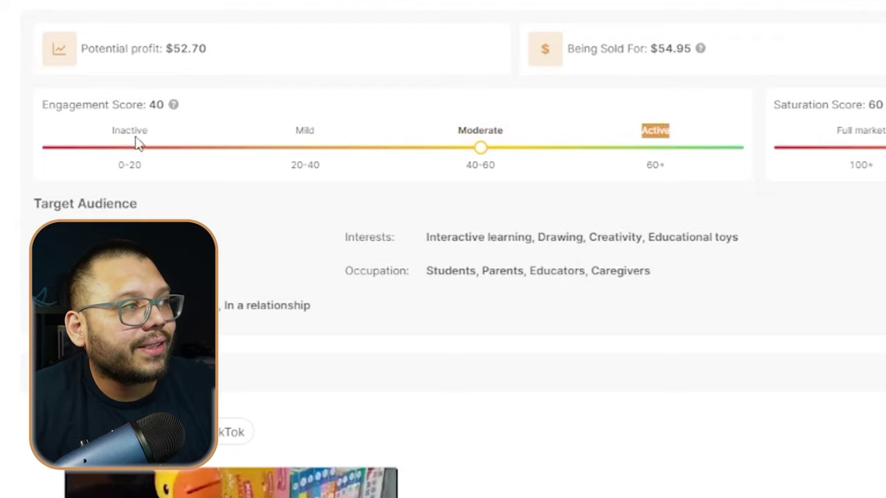
pyautogui.doubleClick(131, 132)
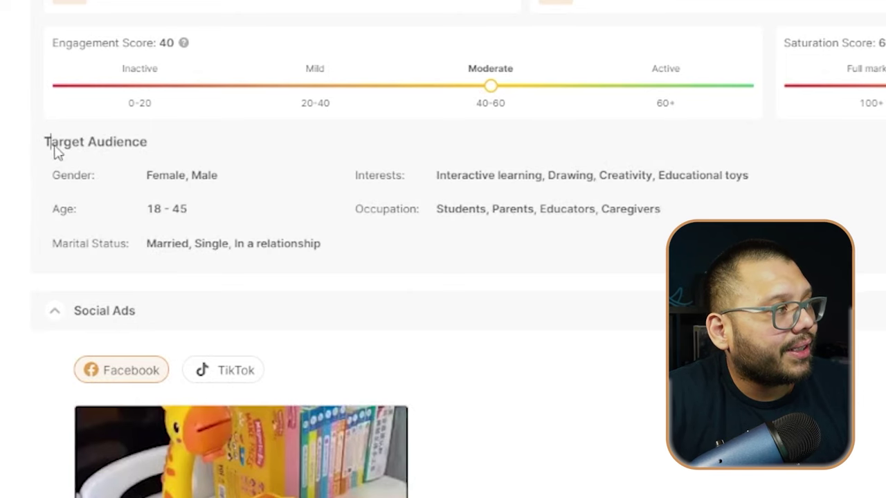
# Highlight the projector table's audience gender, age, marital status, interests and occupations
pyautogui.moveTo(51, 143); pyautogui.dragTo(320, 244)
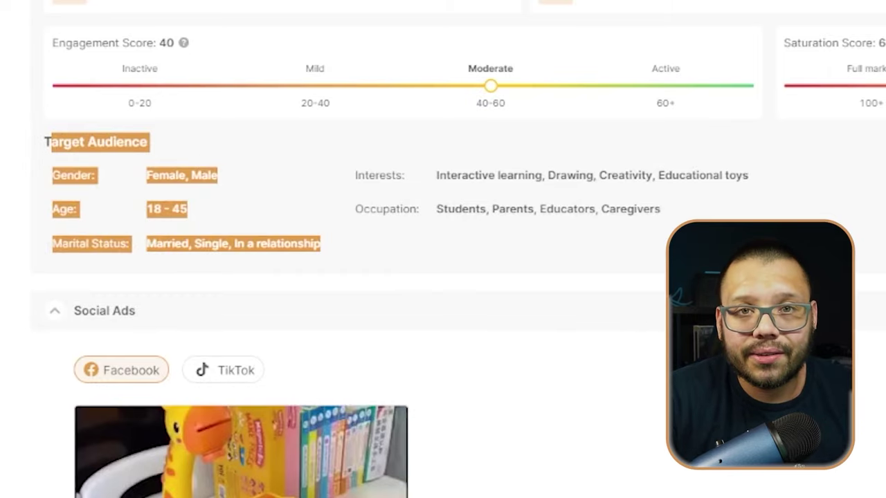
pyautogui.click(585, 242)
pyautogui.moveTo(438, 176); pyautogui.dragTo(773, 189)
pyautogui.click(655, 205)
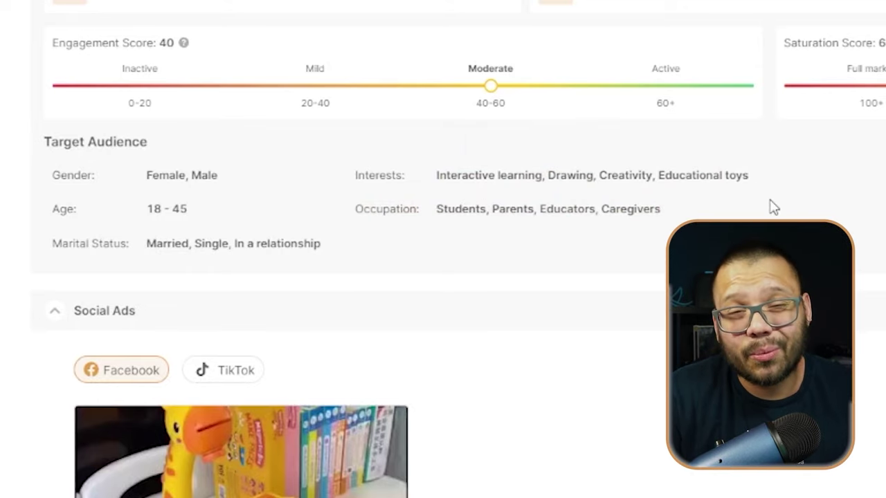
pyautogui.moveTo(451, 186); pyautogui.dragTo(728, 194)
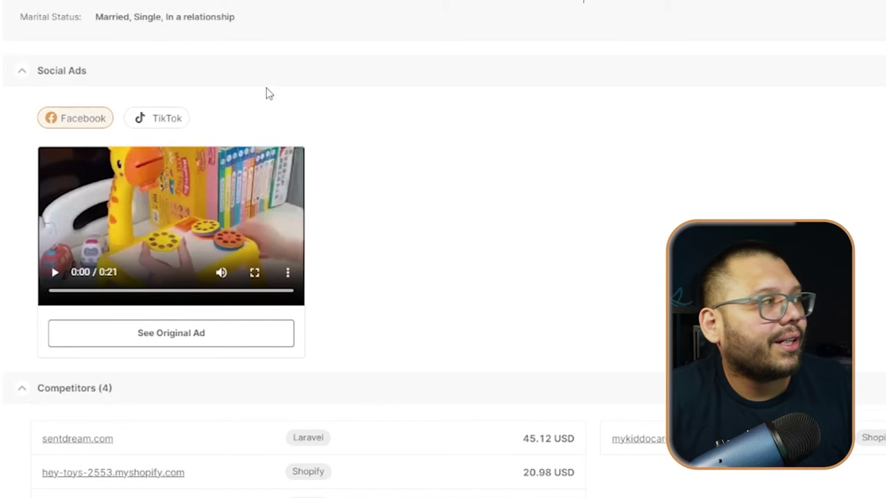
# Switch Social Ads to TikTok and play the second video ad
pyautogui.click(155, 117)
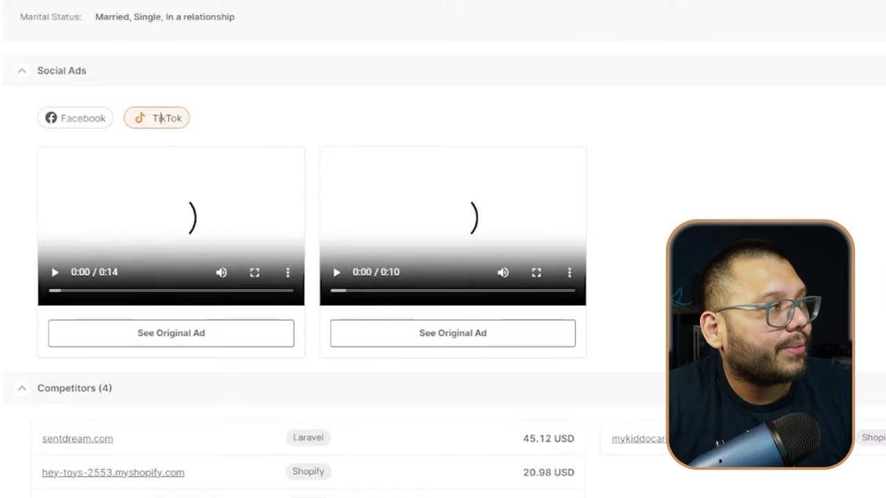
pyautogui.click(486, 222)
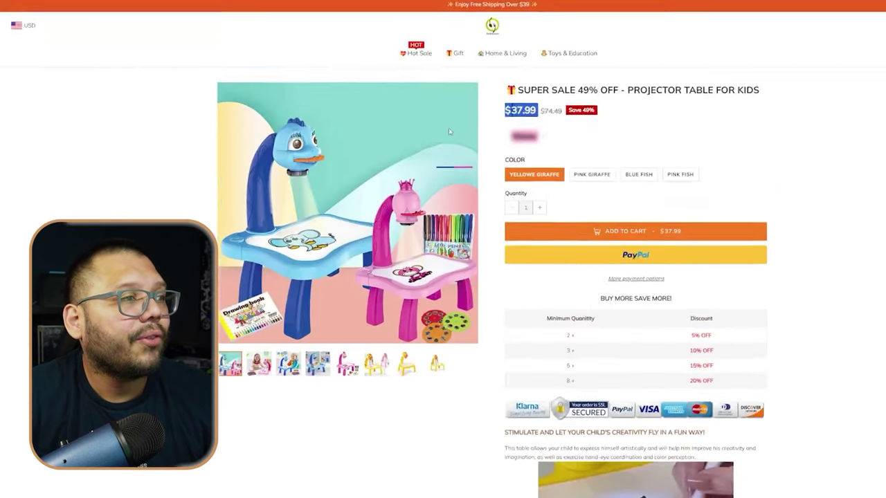
# Scroll through the competitor listing's specifications and description images
pyautogui.scroll(-7, 751, 231)
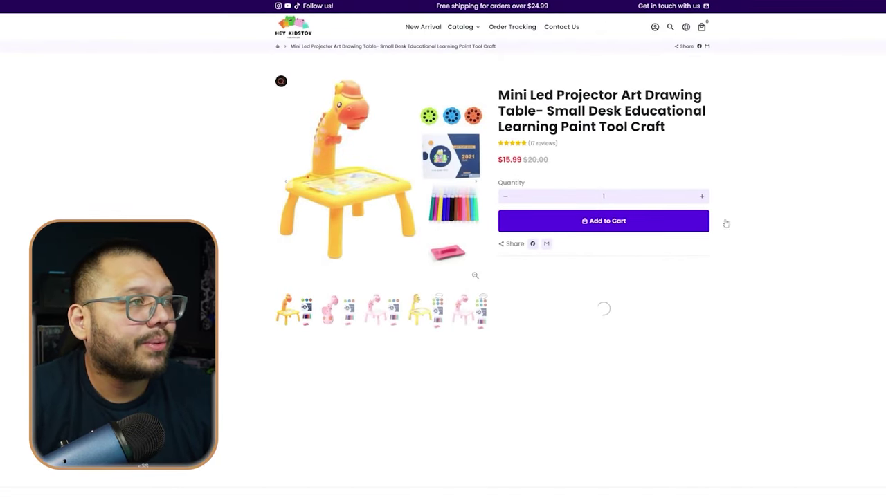
pyautogui.scroll(-4, 726, 223)
pyautogui.scroll(-15, 733, 291)
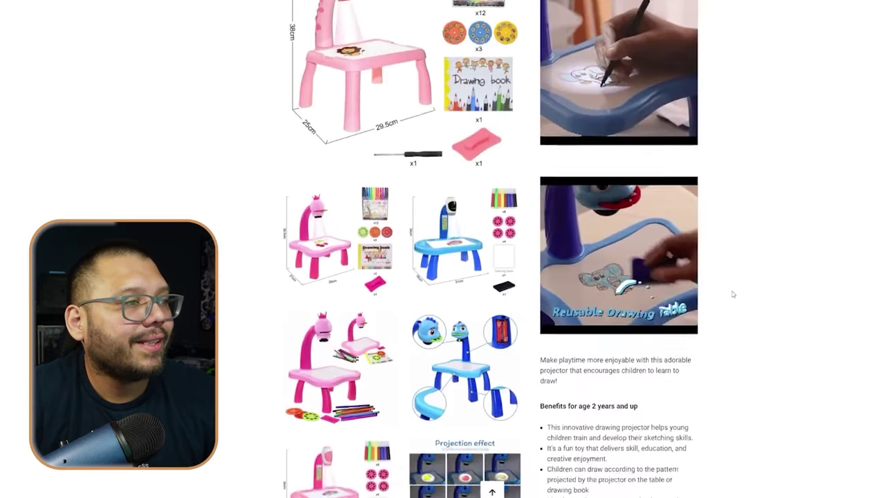